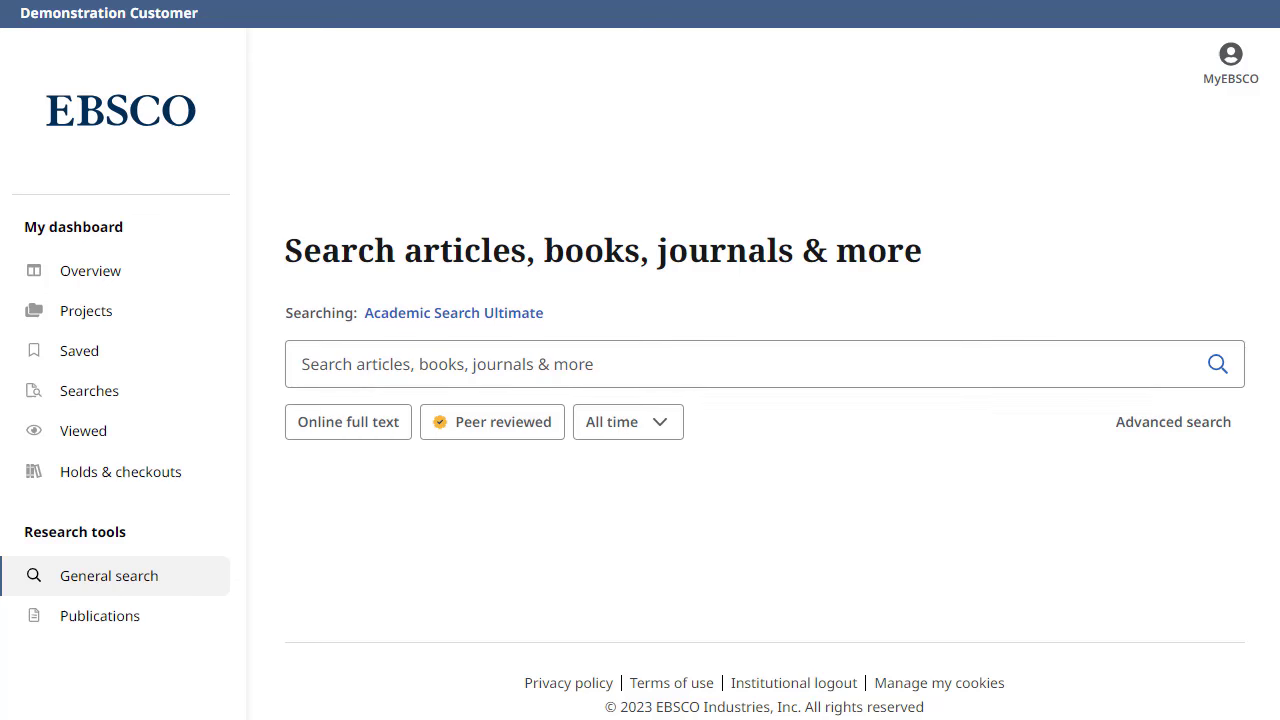
- Enter the query 'Information technology' and turn on the Online full text filter
{"action": "left_click", "coordinate": [1017, 374]}
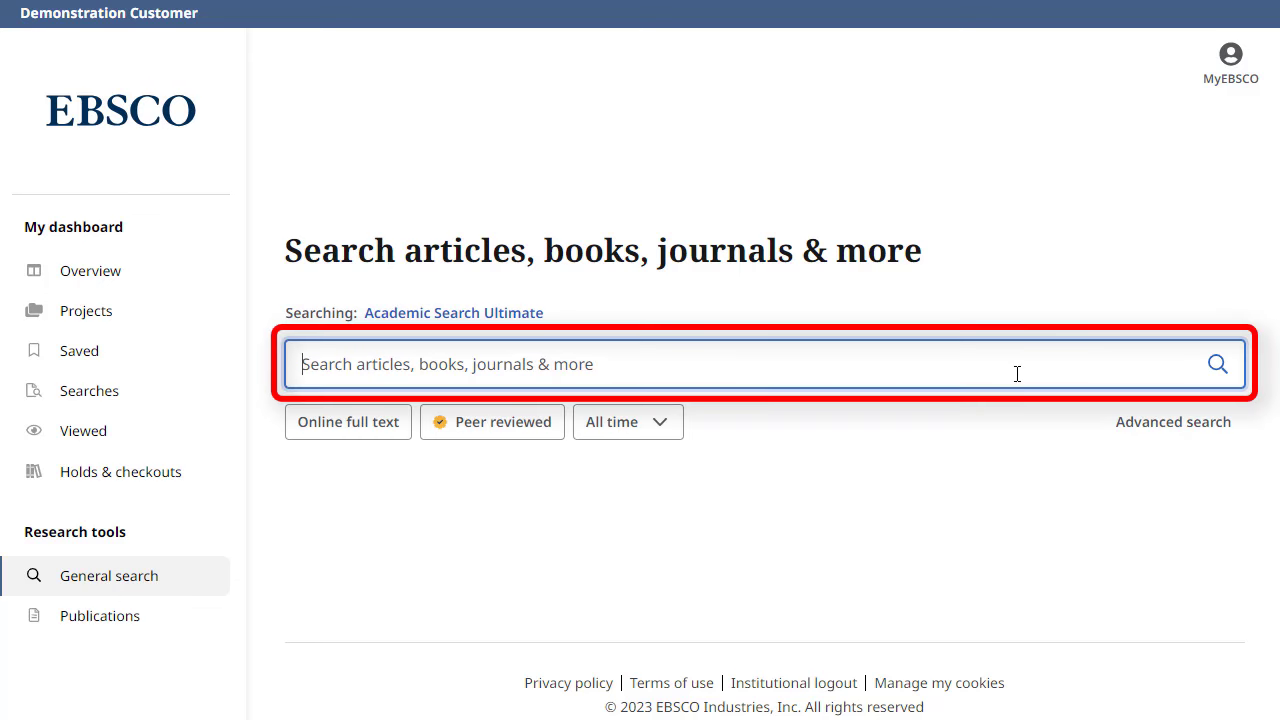
{"action": "type", "text": "Informatio"}
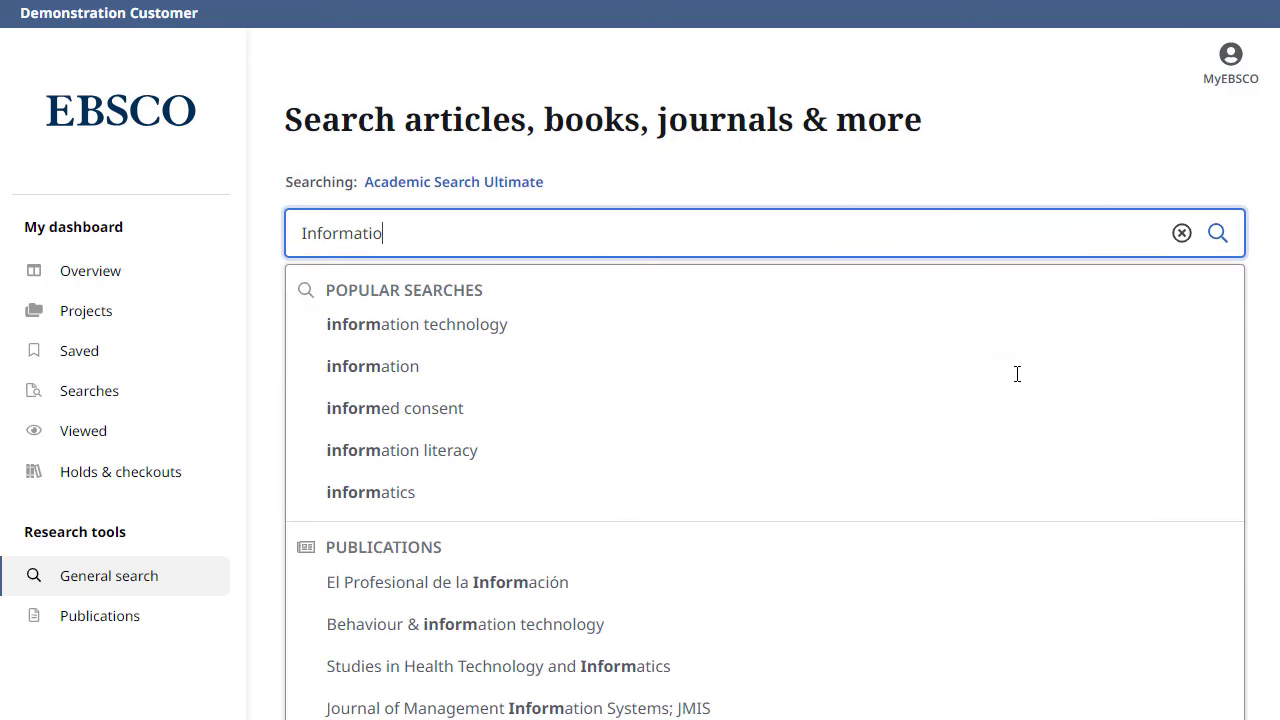
{"action": "type", "text": "n technology"}
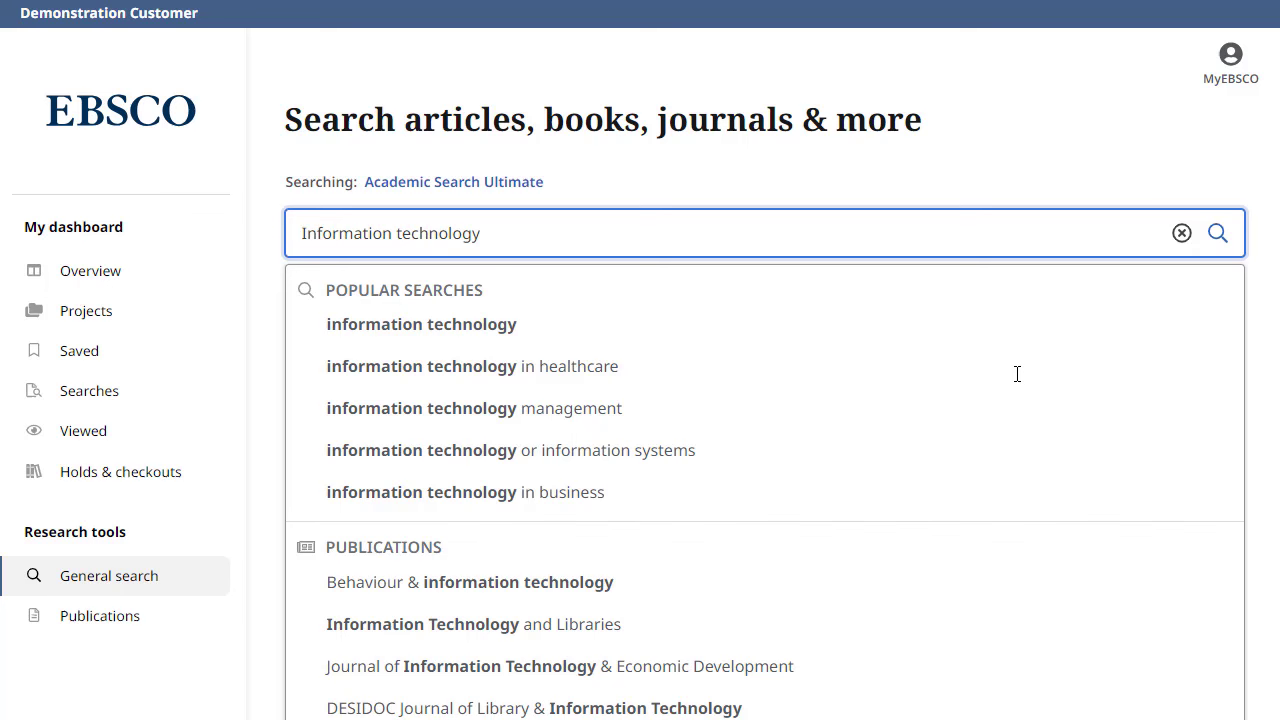
{"action": "left_click", "coordinate": [1017, 374]}
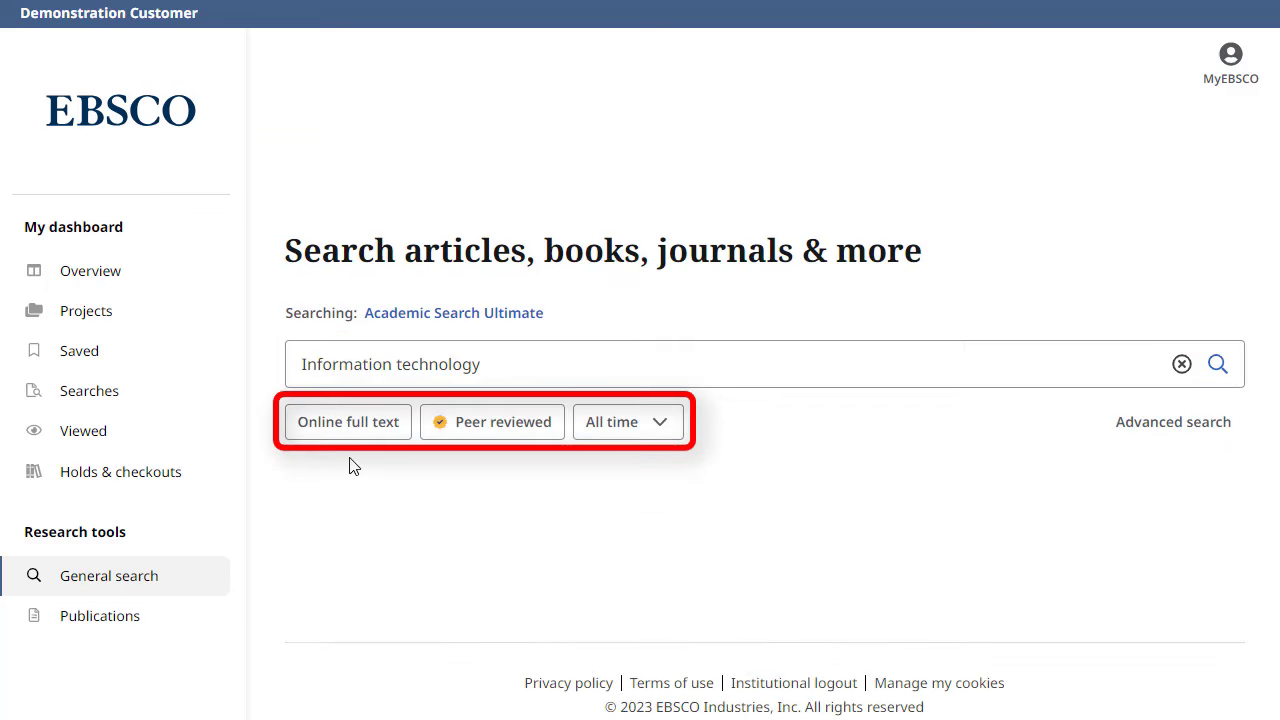
{"action": "left_click", "coordinate": [338, 428]}
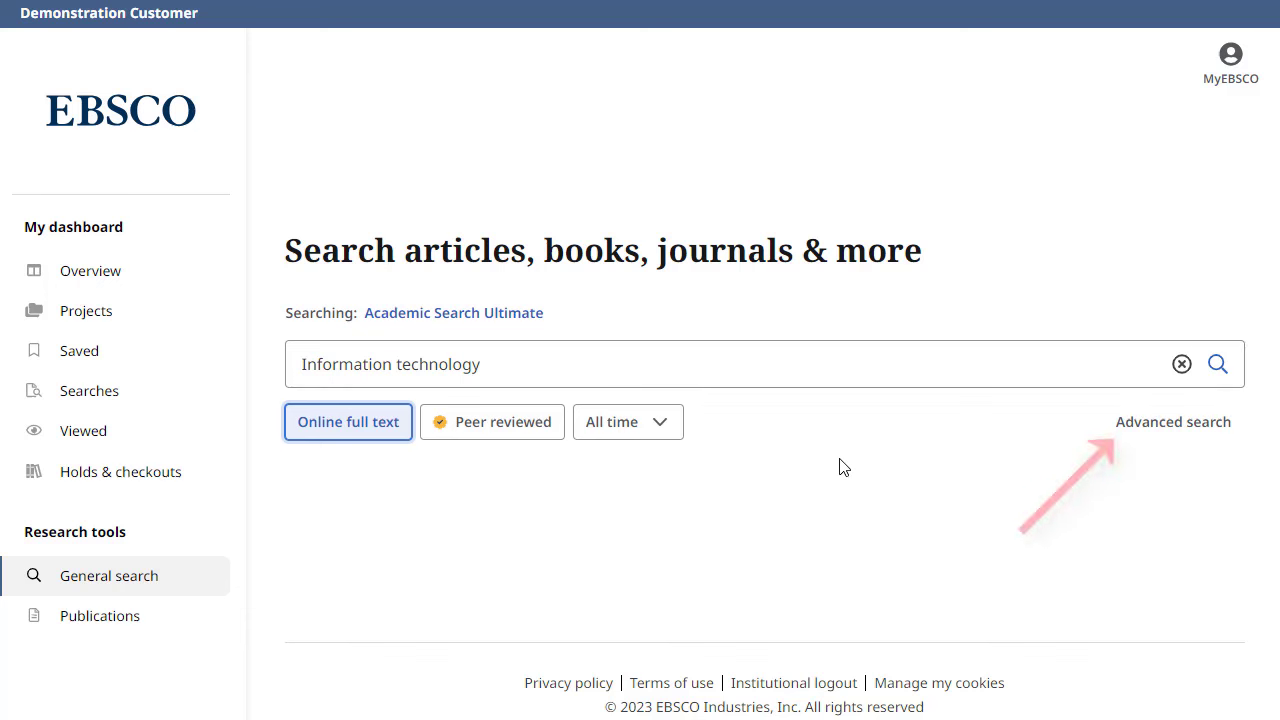
- Build an advanced query: first term in Subject terms AND 'software engineering' in All text
{"action": "left_click", "coordinate": [1170, 424]}
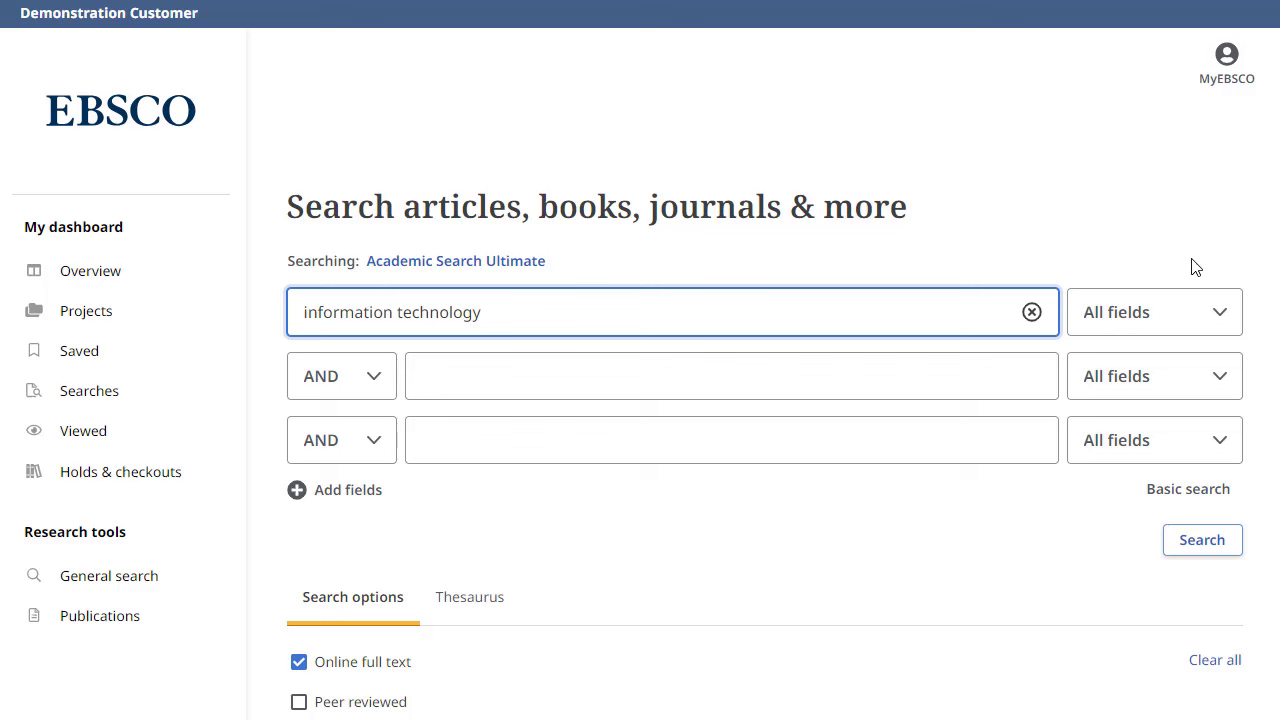
{"action": "left_click", "coordinate": [1183, 314]}
{"action": "left_click", "coordinate": [1138, 513]}
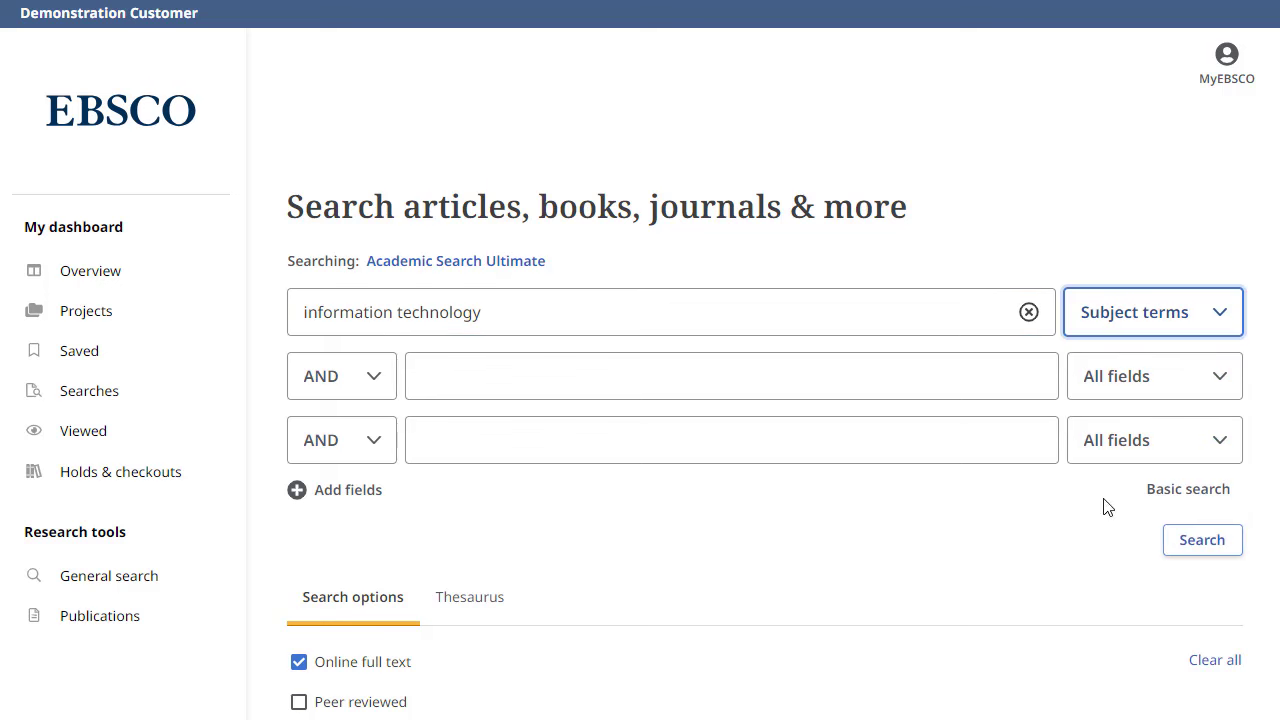
{"action": "left_click", "coordinate": [859, 366]}
{"action": "type", "text": "software engineering"}
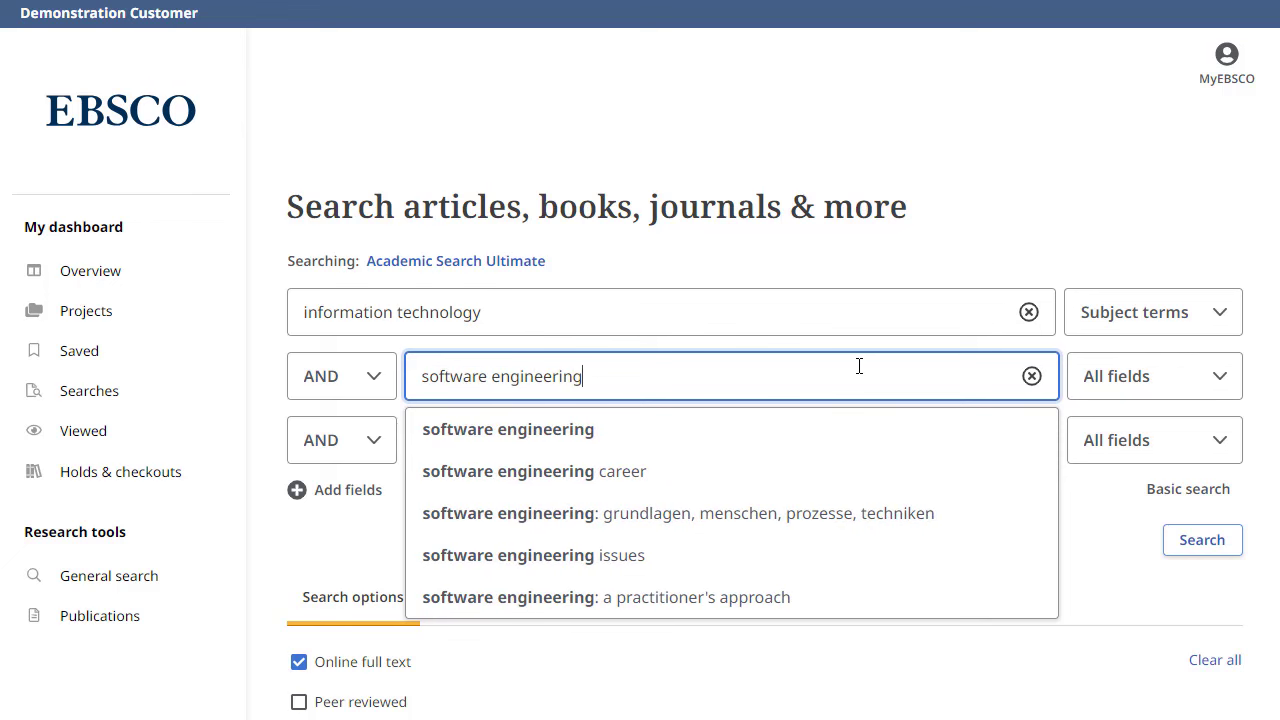
{"action": "left_click", "coordinate": [1186, 386]}
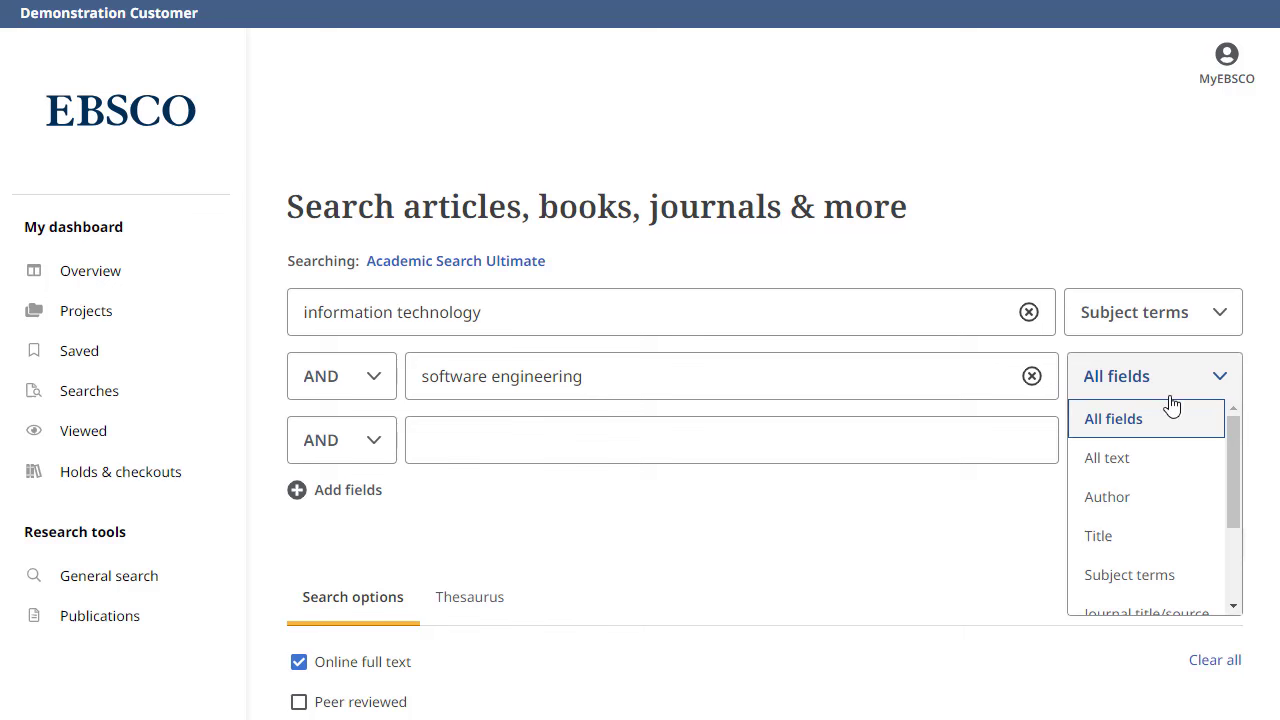
{"action": "left_click", "coordinate": [1124, 470]}
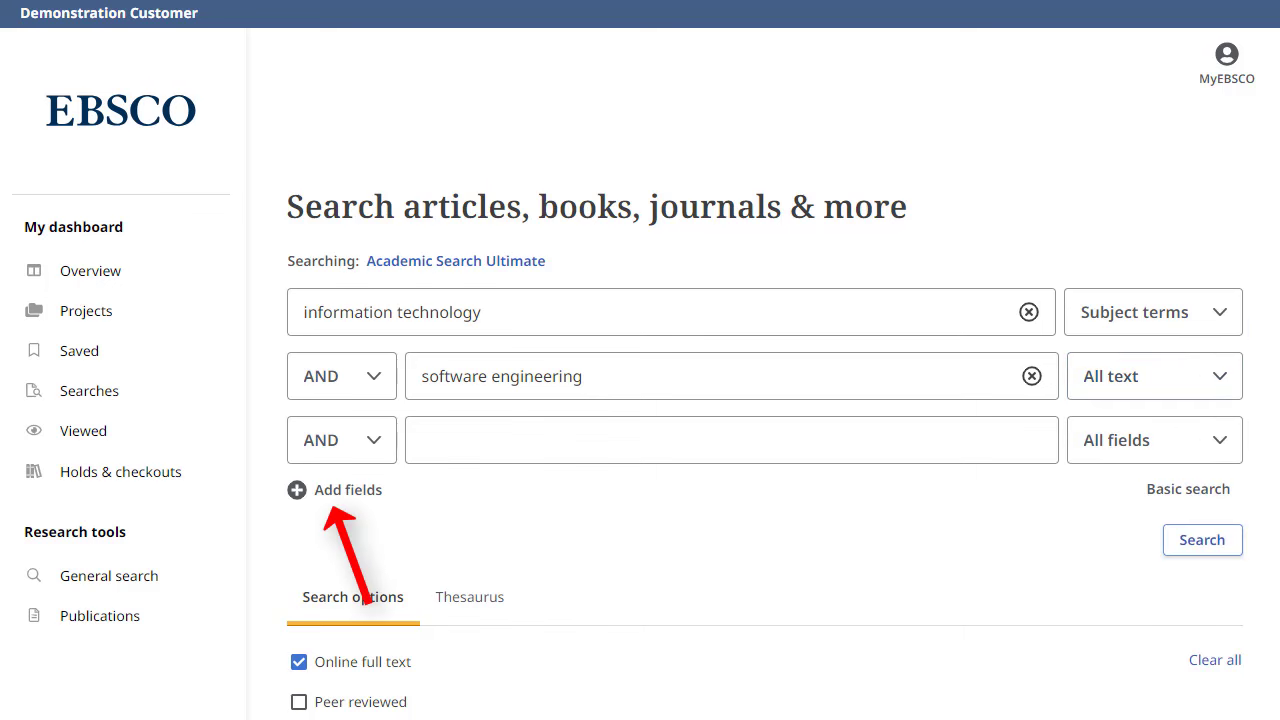
- Limit the date range to the past 12 months and run the search for 60 results
{"action": "scroll", "coordinate": [765, 420], "scroll_direction": "down", "scroll_amount": 1}
{"action": "scroll", "coordinate": [1203, 577], "scroll_direction": "down", "scroll_amount": 2}
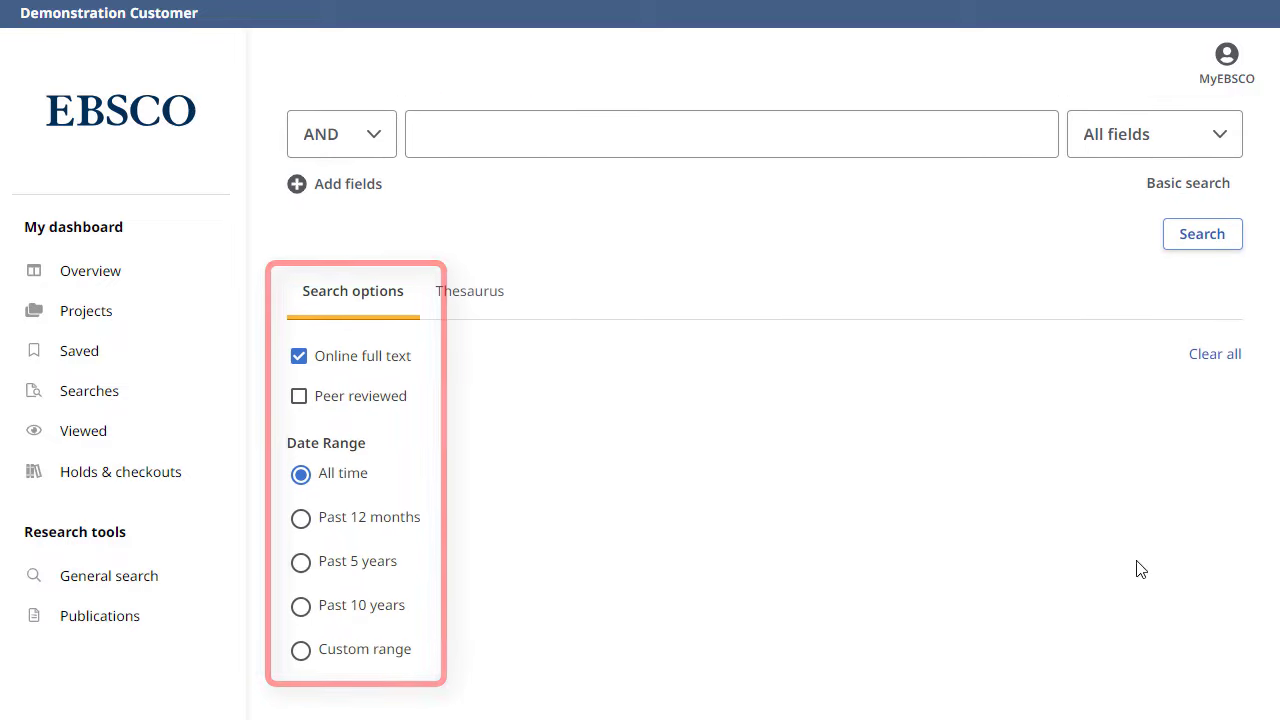
{"action": "left_click", "coordinate": [306, 519]}
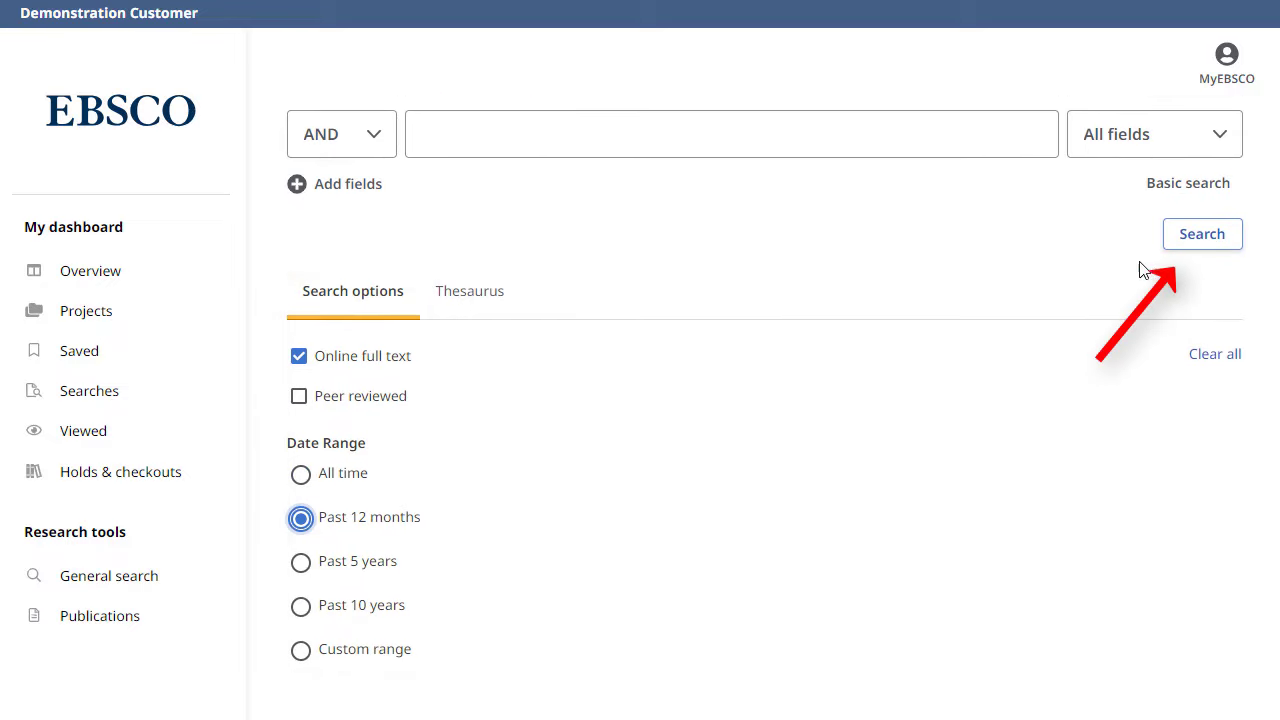
{"action": "left_click", "coordinate": [1202, 236]}
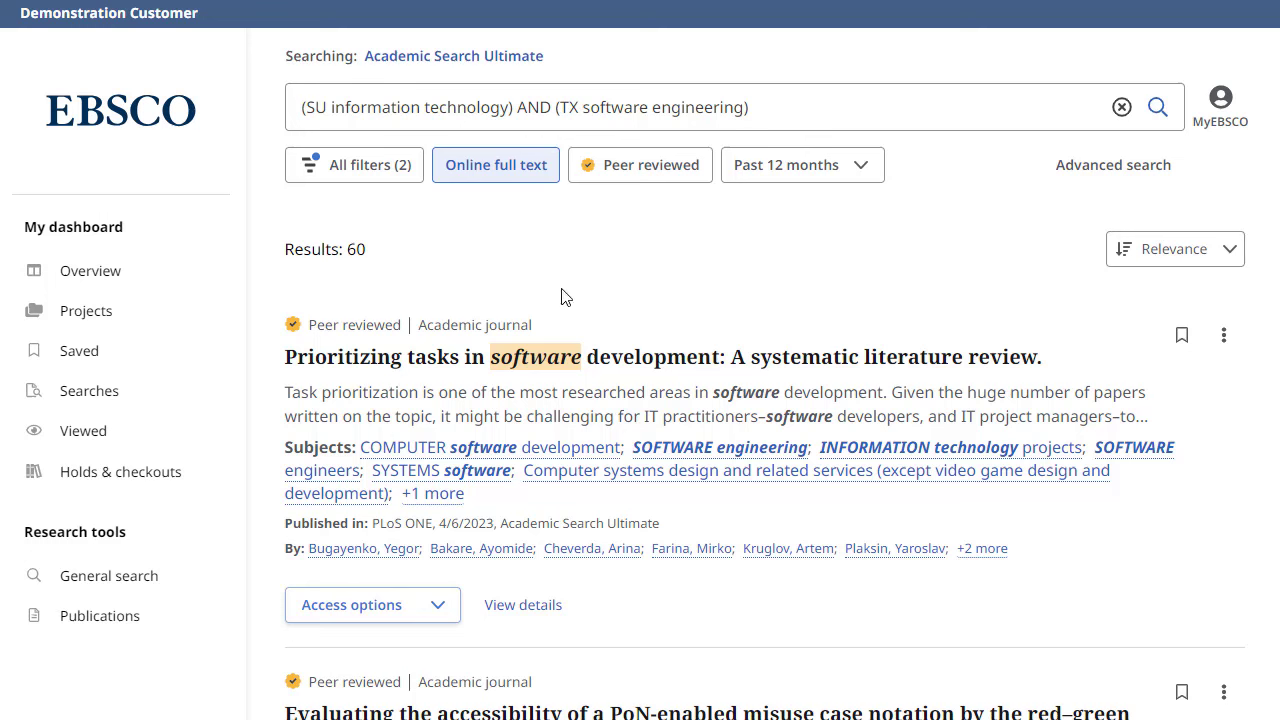
- Review the source type and subject term filters in All filters, then apply them
{"action": "left_click", "coordinate": [352, 166]}
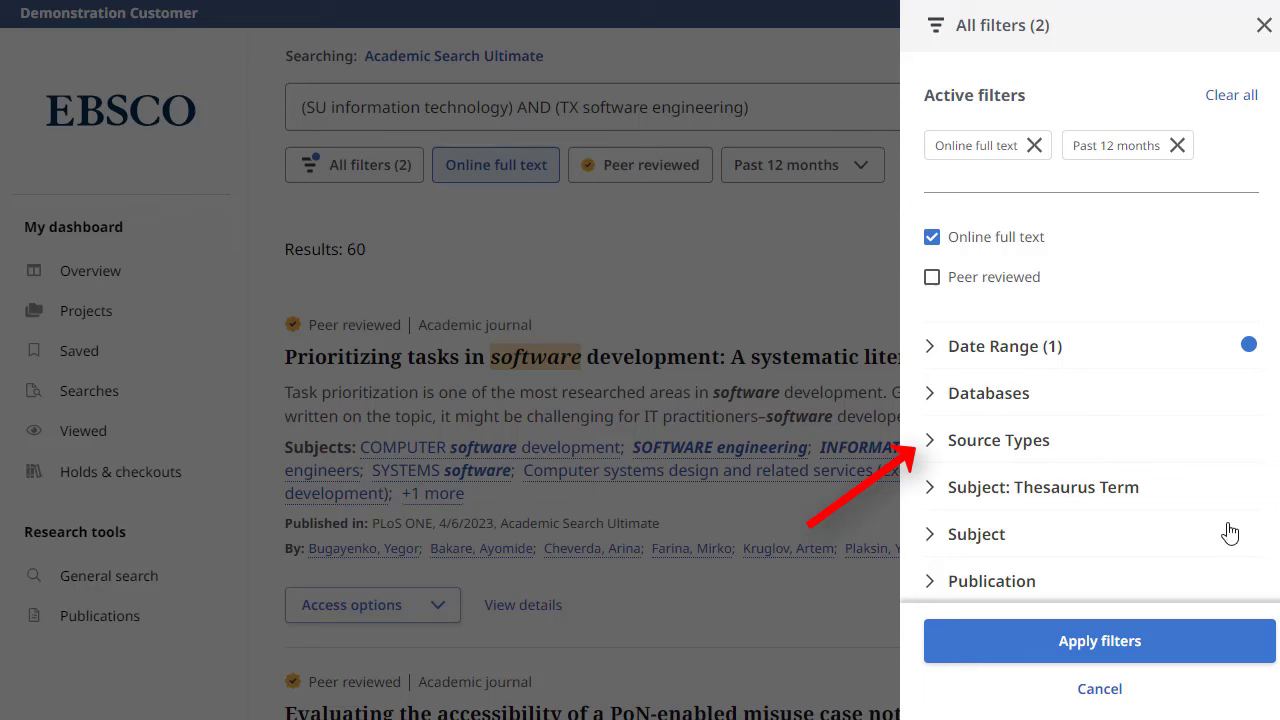
{"action": "left_click", "coordinate": [936, 442]}
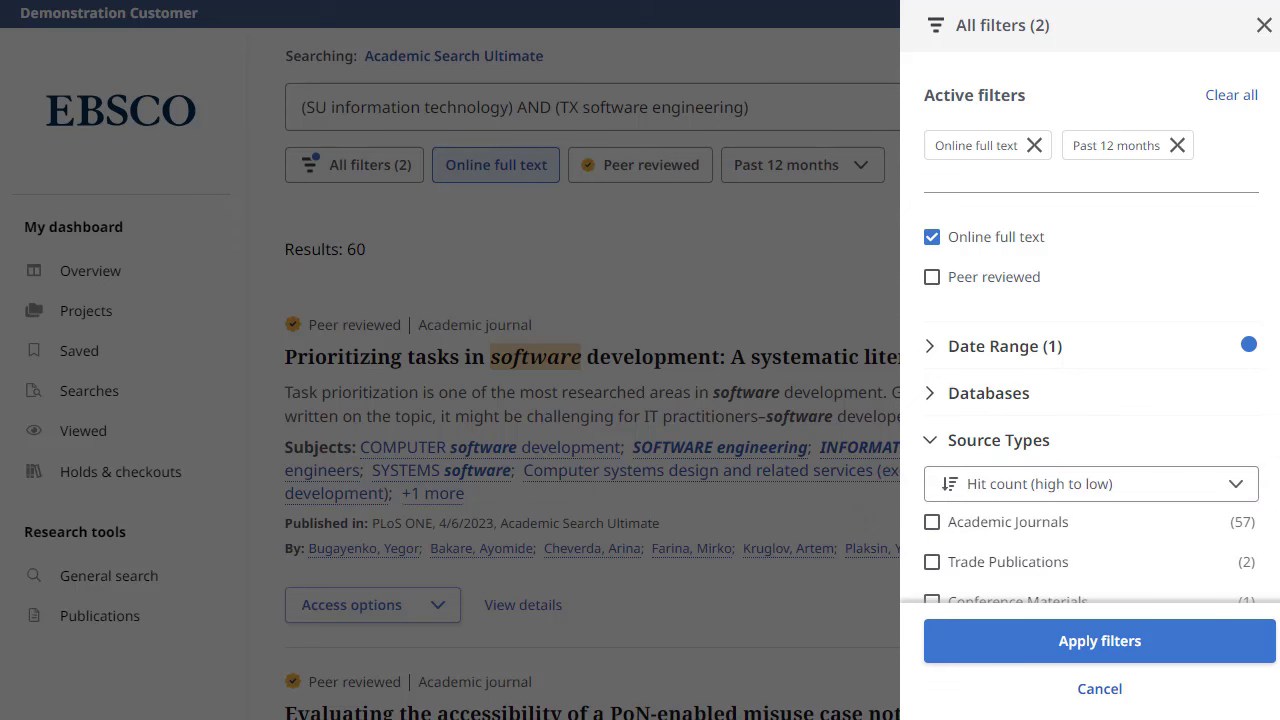
{"action": "scroll", "coordinate": [973, 328], "scroll_direction": "down", "scroll_amount": 4}
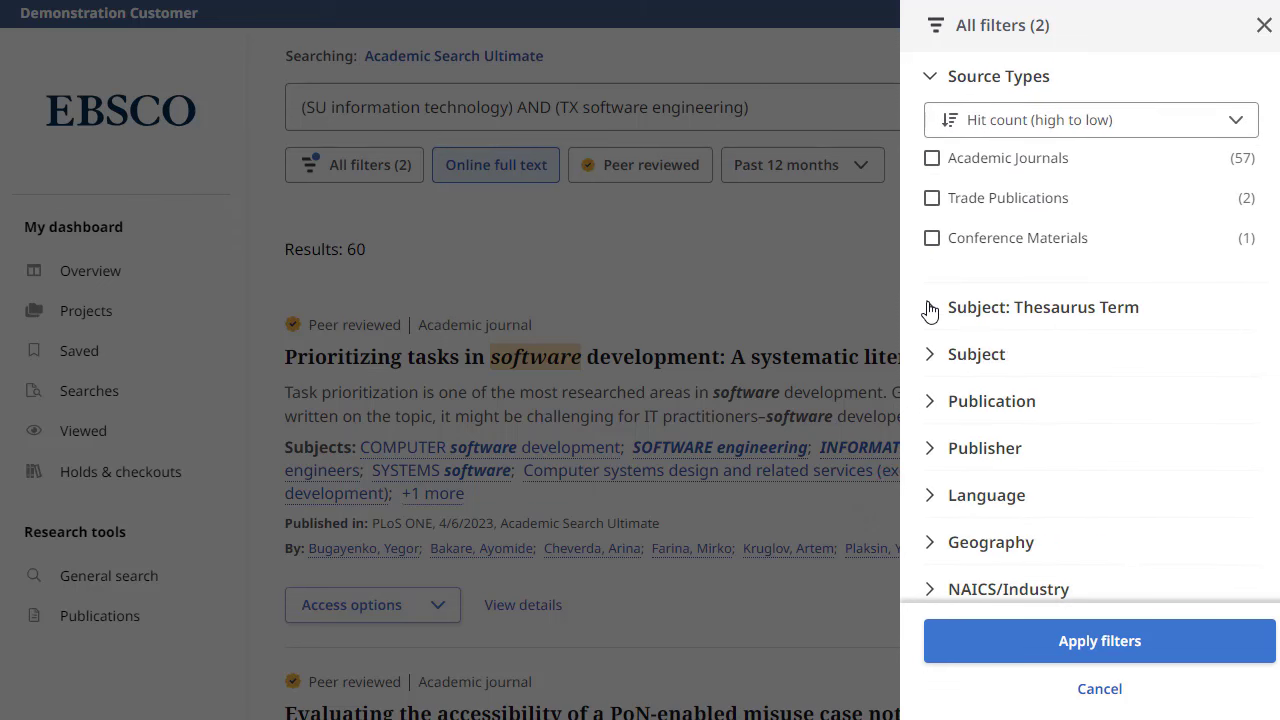
{"action": "left_click", "coordinate": [929, 307]}
{"action": "scroll", "coordinate": [929, 330], "scroll_direction": "down", "scroll_amount": 2}
{"action": "scroll", "coordinate": [1090, 330], "scroll_direction": "down", "scroll_amount": 2}
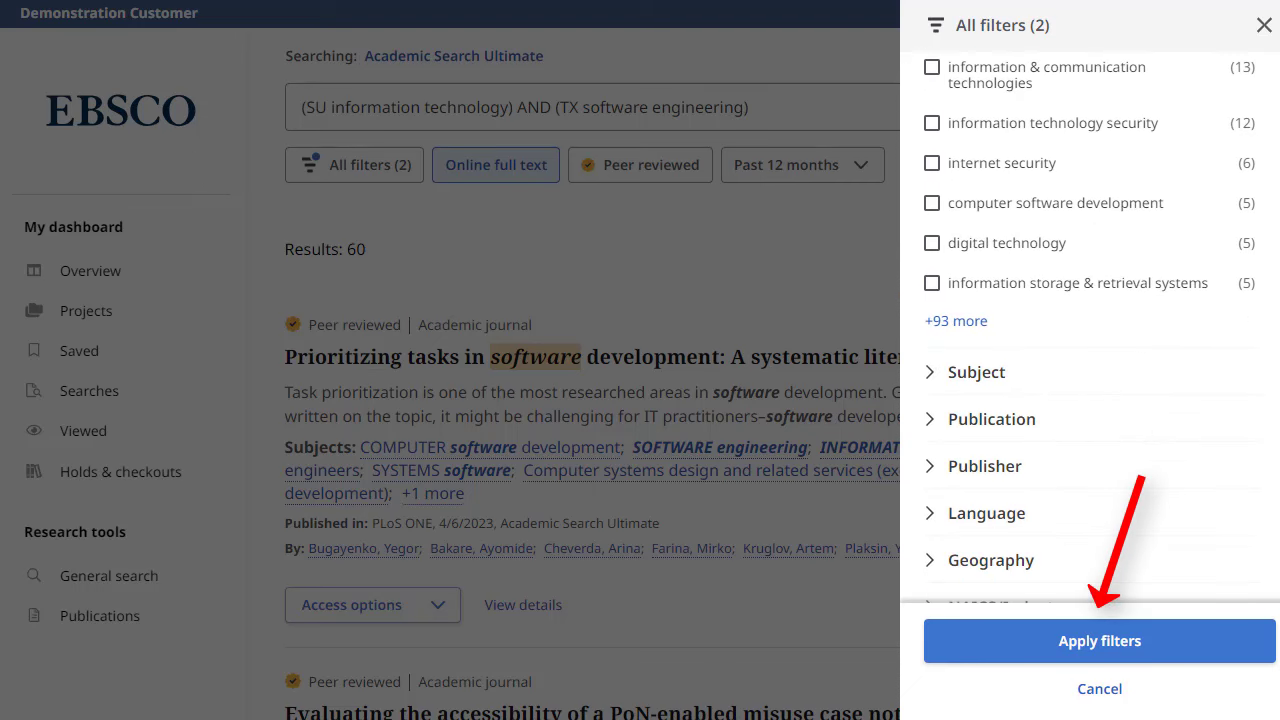
{"action": "left_click", "coordinate": [1098, 652]}
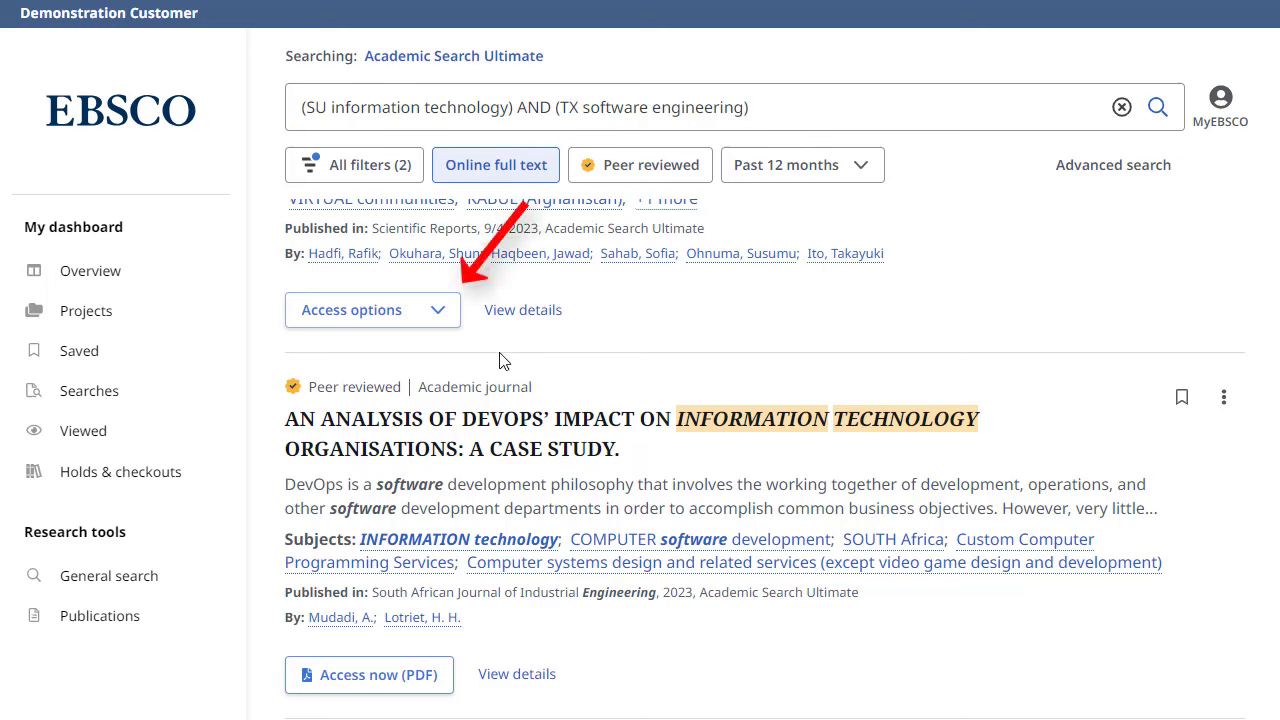
- Check the access formats offered for the first article, then close that list
{"action": "left_click", "coordinate": [440, 315]}
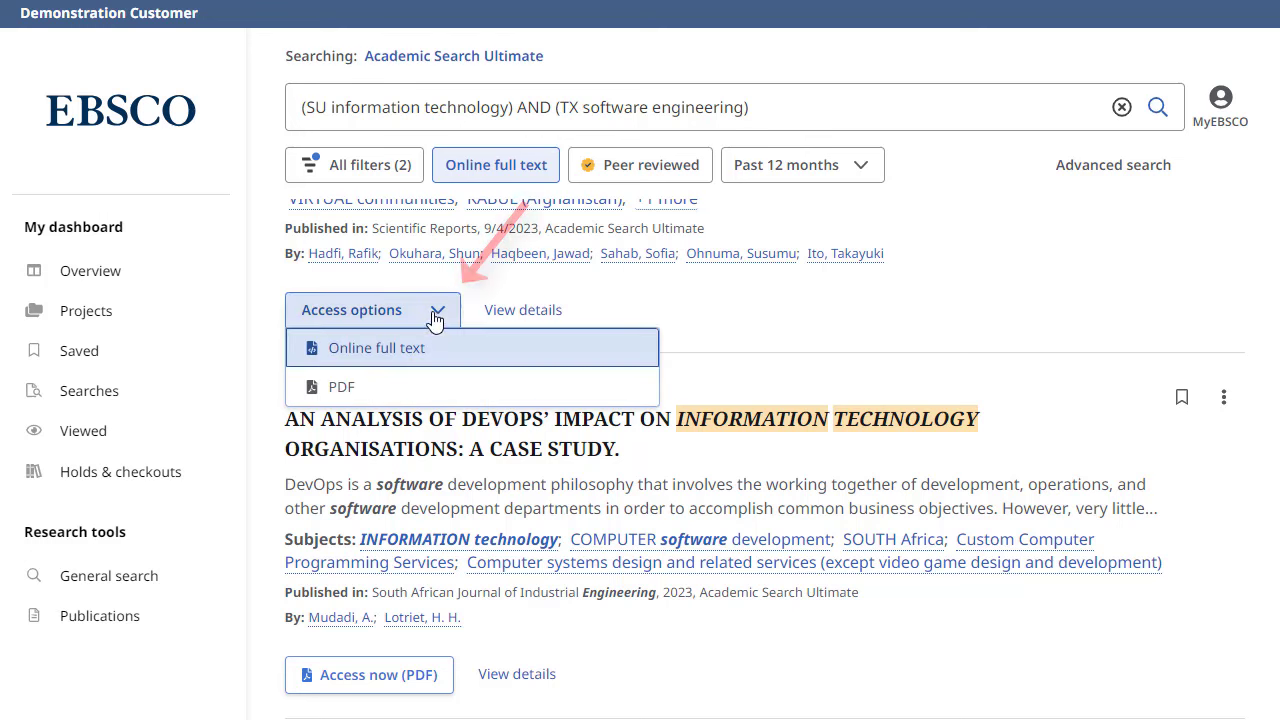
{"action": "left_click", "coordinate": [884, 312]}
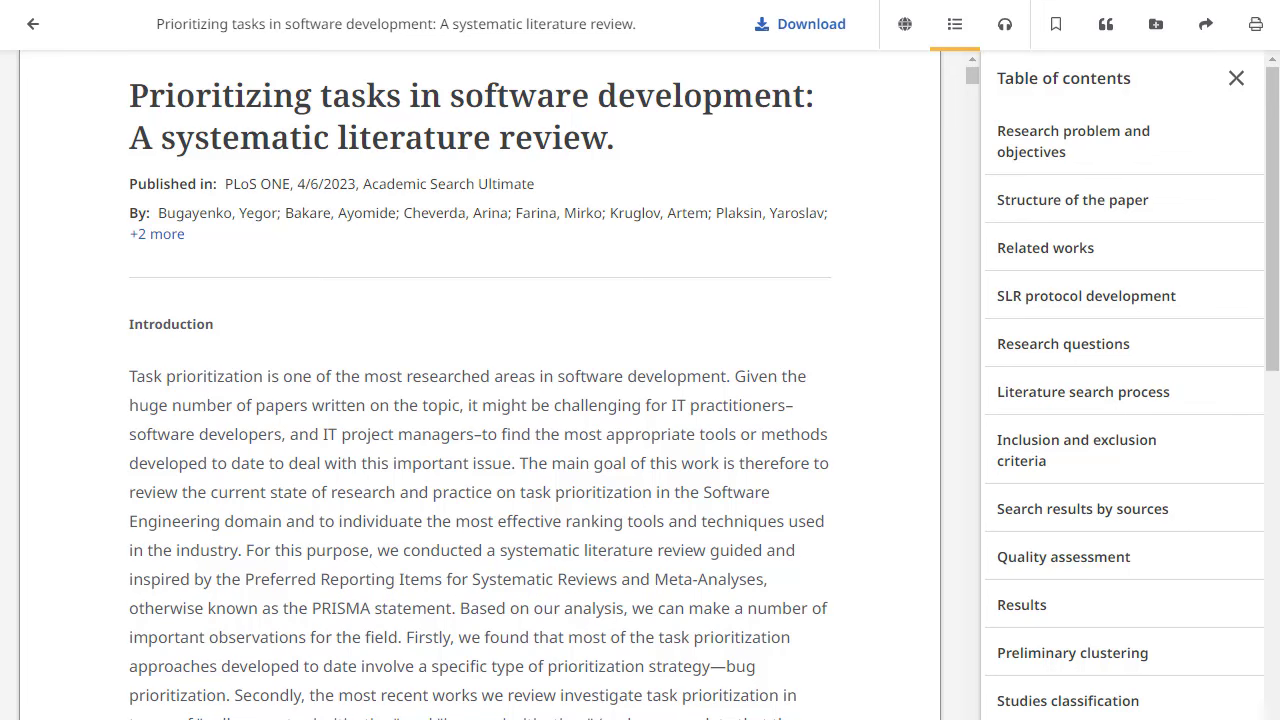
- Generate an MLA 9th Edition citation for the article and view its export options
{"action": "left_click", "coordinate": [1105, 24]}
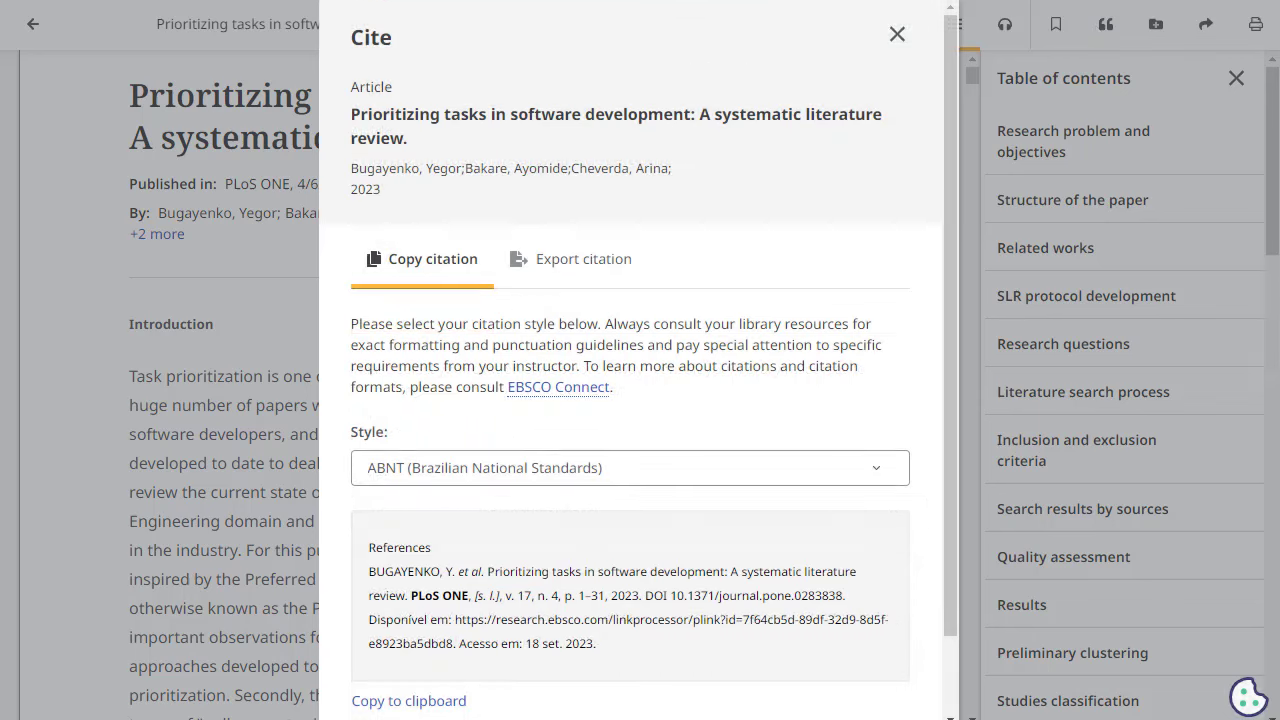
{"action": "left_click", "coordinate": [866, 478]}
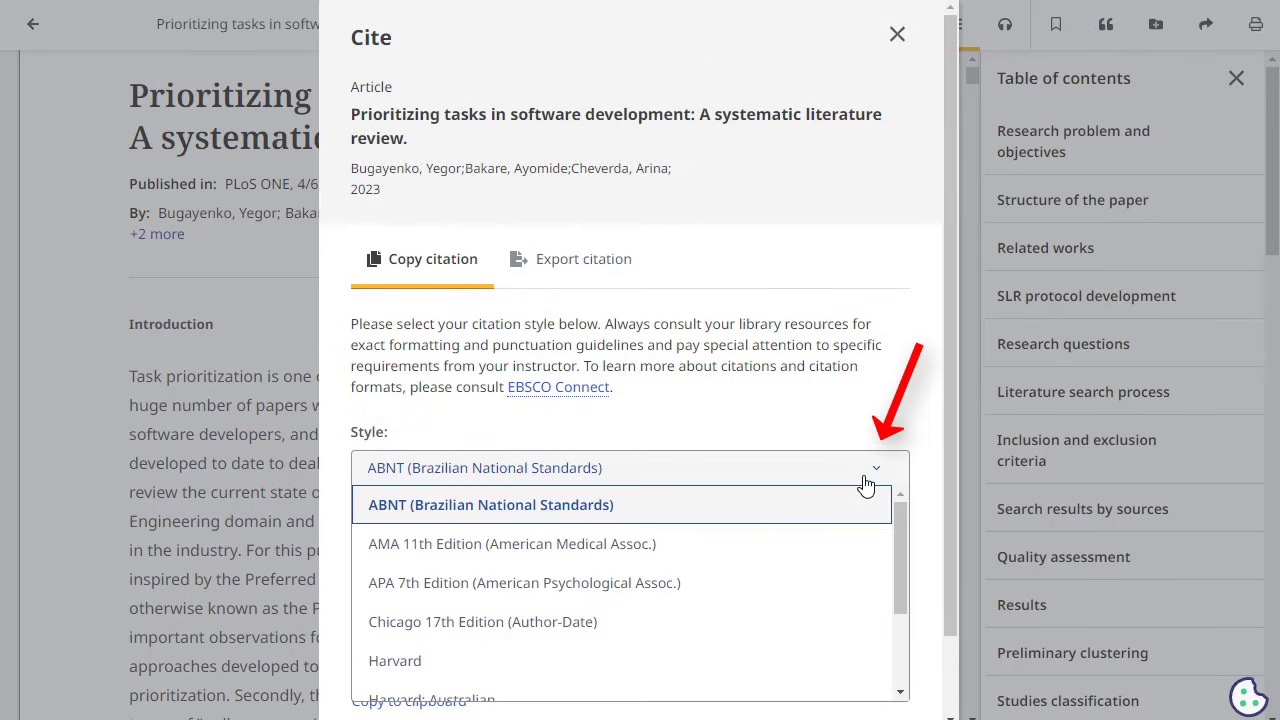
{"action": "left_click_drag", "start_coordinate": [893, 530], "coordinate": [904, 595]}
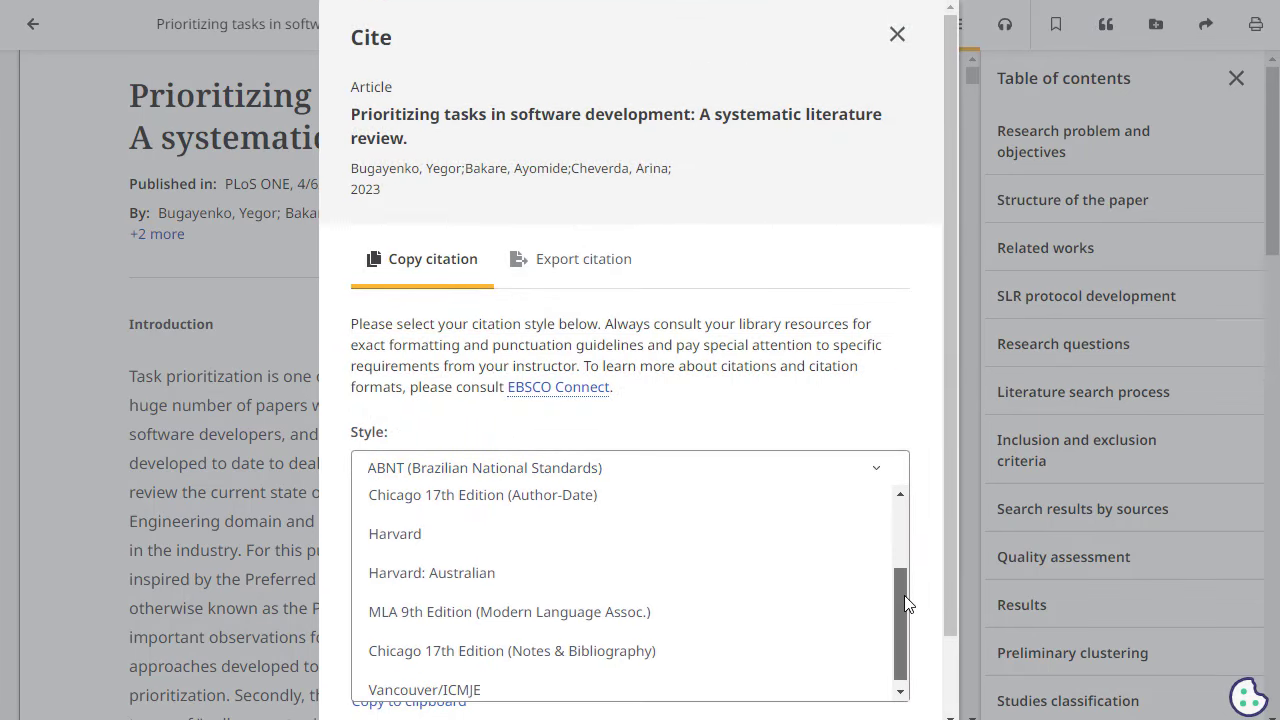
{"action": "left_click", "coordinate": [605, 613]}
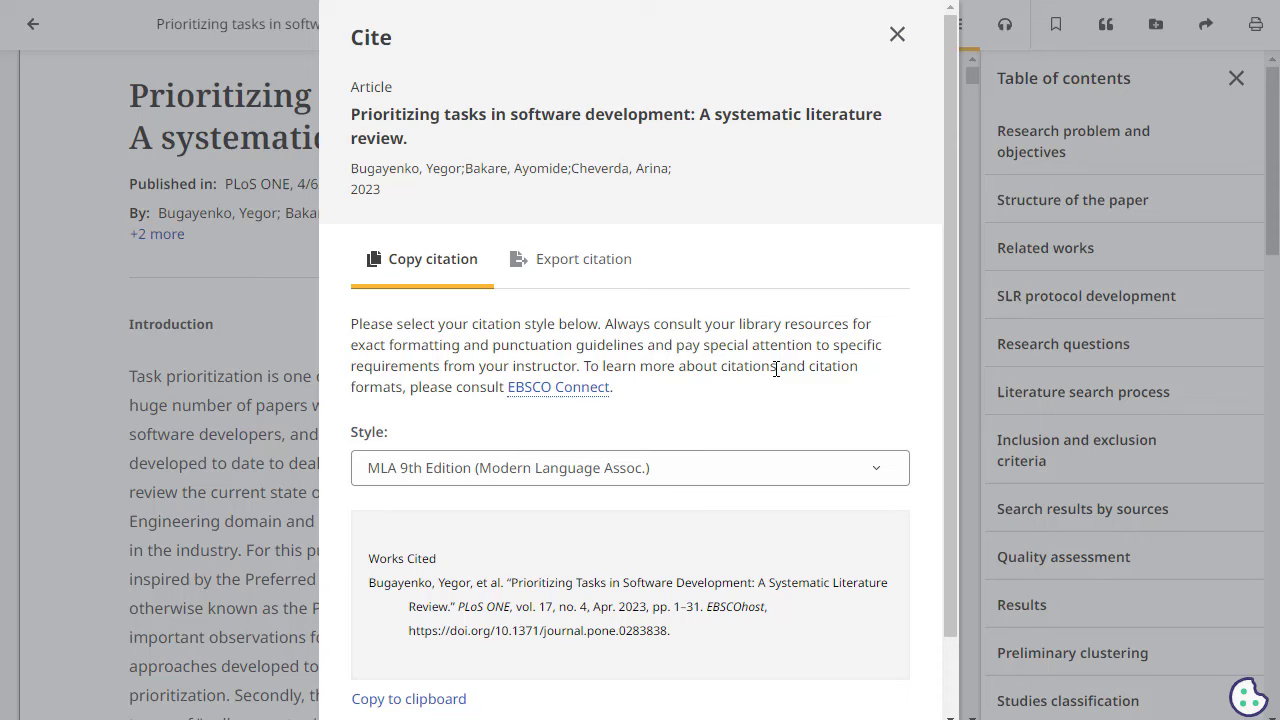
{"action": "left_click", "coordinate": [584, 262]}
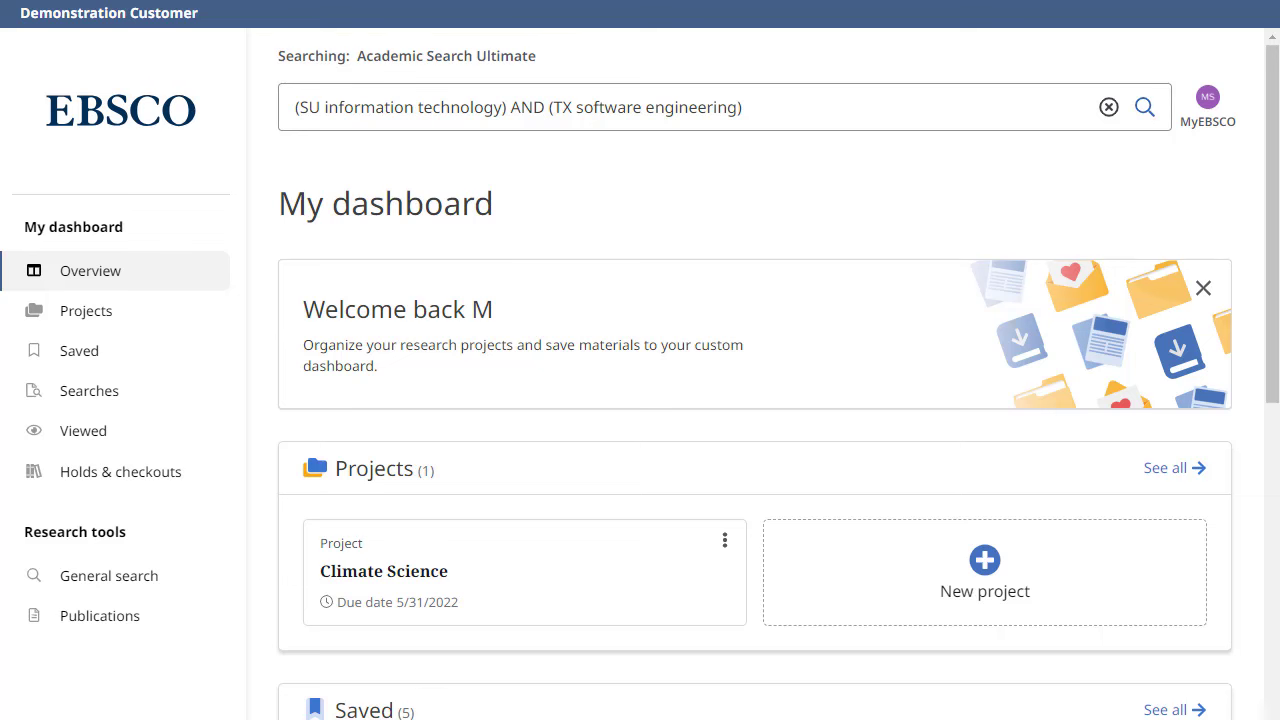
- Create a project named 'Information Technology' with due date 11/17/2023
{"action": "left_click", "coordinate": [1000, 600]}
{"action": "type", "text": "Information Technology"}
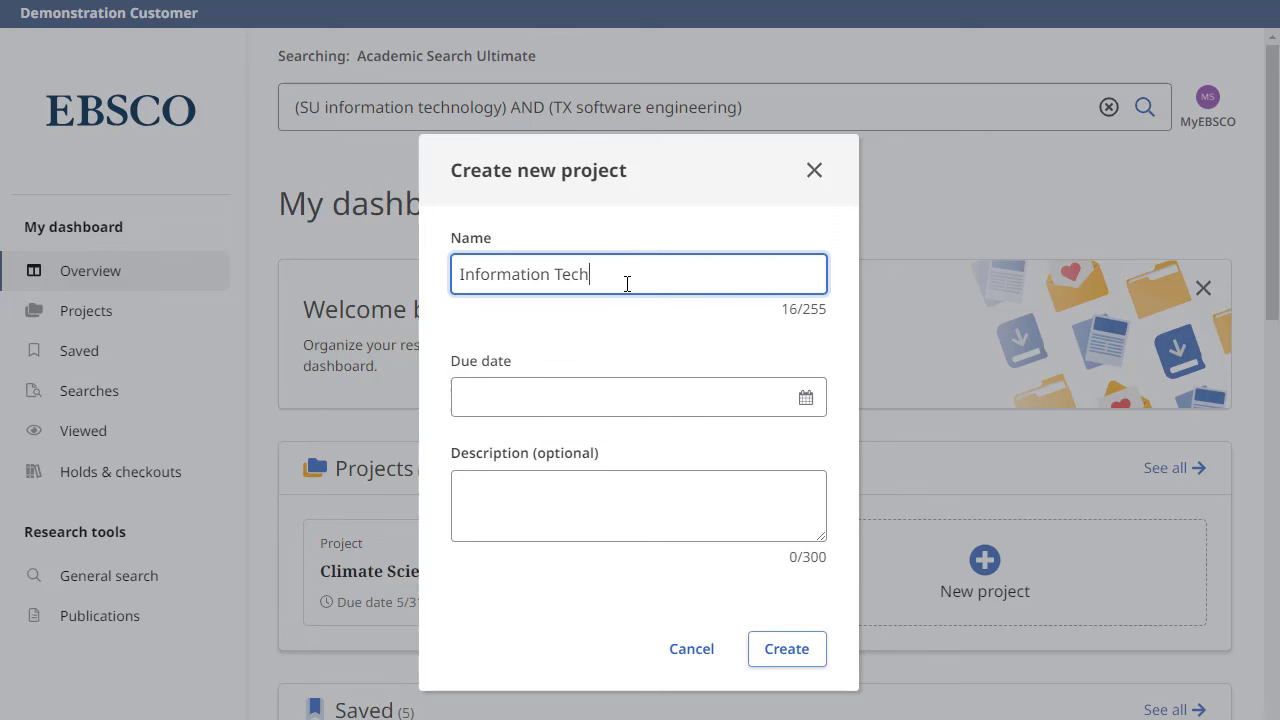
{"action": "left_click", "coordinate": [806, 398]}
{"action": "left_click", "coordinate": [728, 479]}
{"action": "left_click", "coordinate": [728, 479]}
{"action": "left_click", "coordinate": [688, 620]}
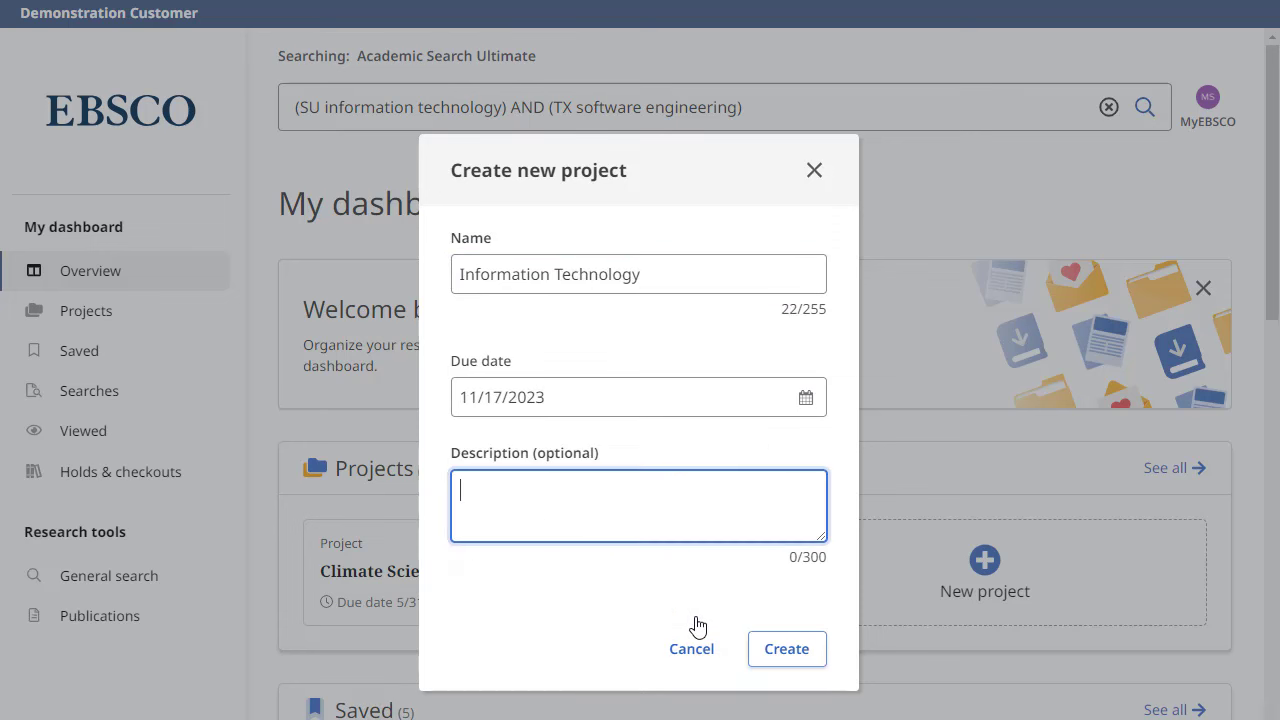
{"action": "left_click", "coordinate": [787, 655]}
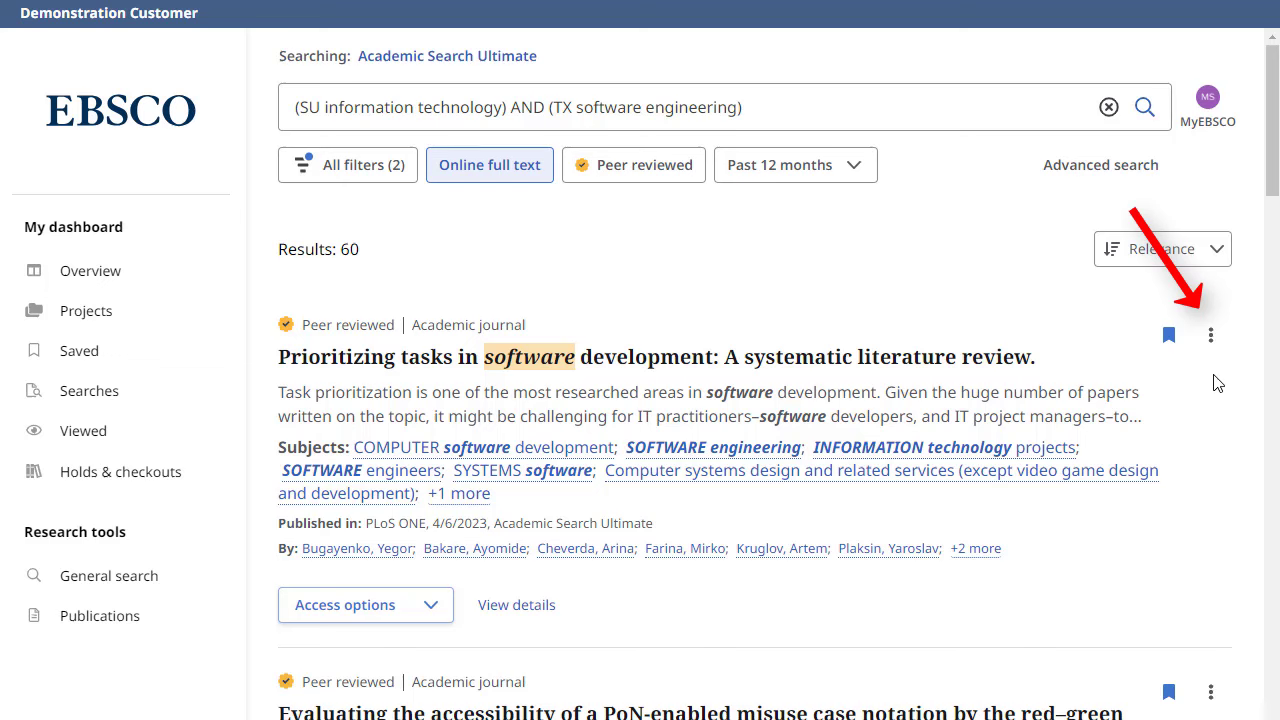
- Select Information Technology as the target project for the first result, Prioritizing tasks in software development
{"action": "left_click", "coordinate": [1210, 337]}
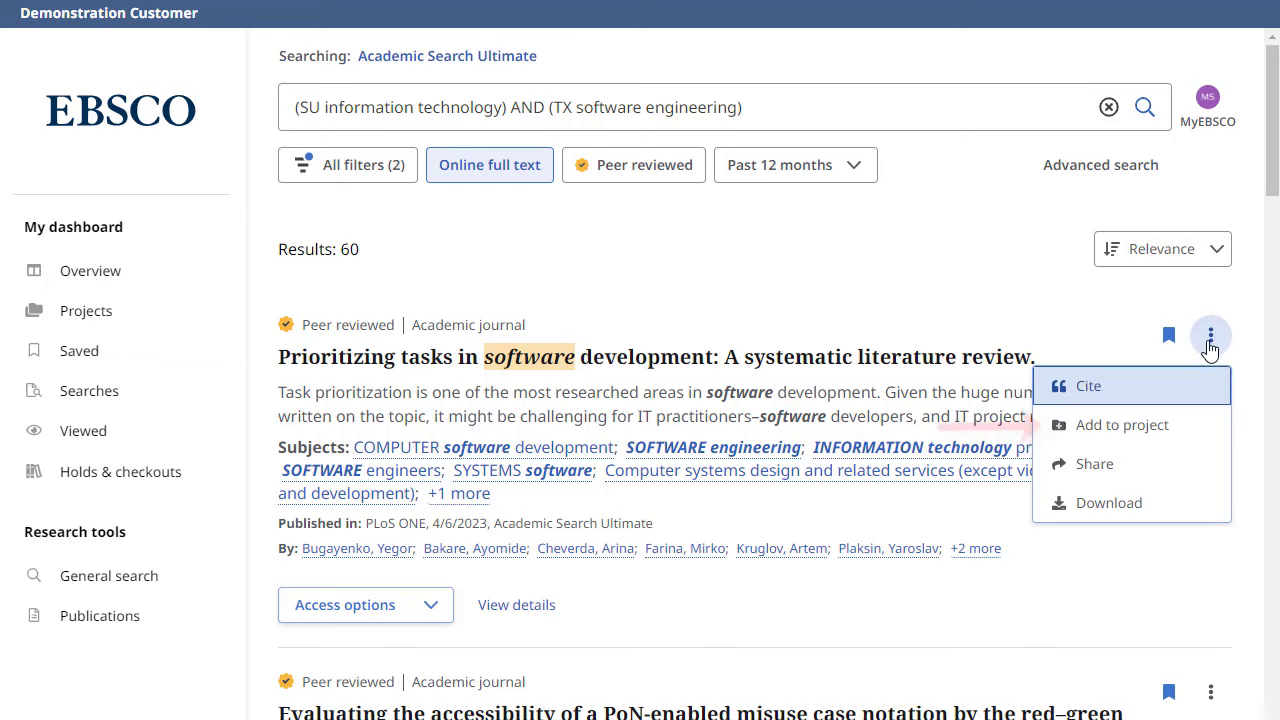
{"action": "left_click", "coordinate": [1136, 424]}
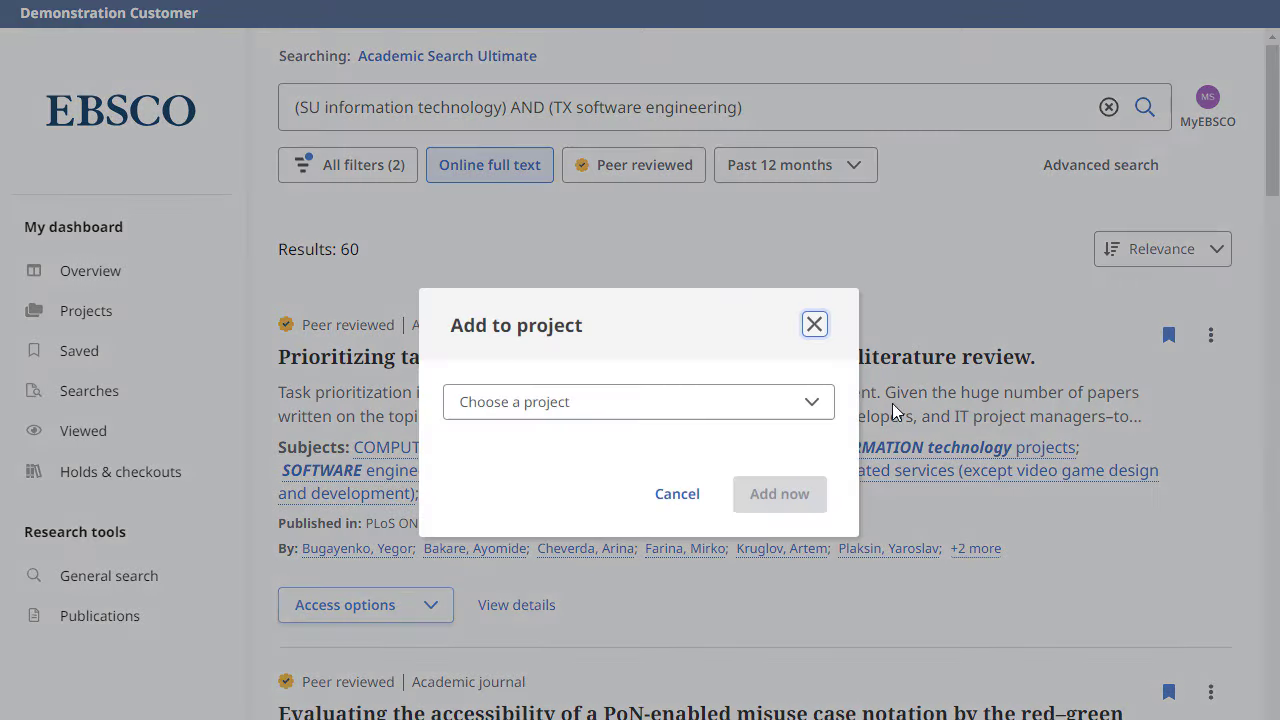
{"action": "left_click", "coordinate": [812, 402]}
{"action": "left_click", "coordinate": [648, 486]}
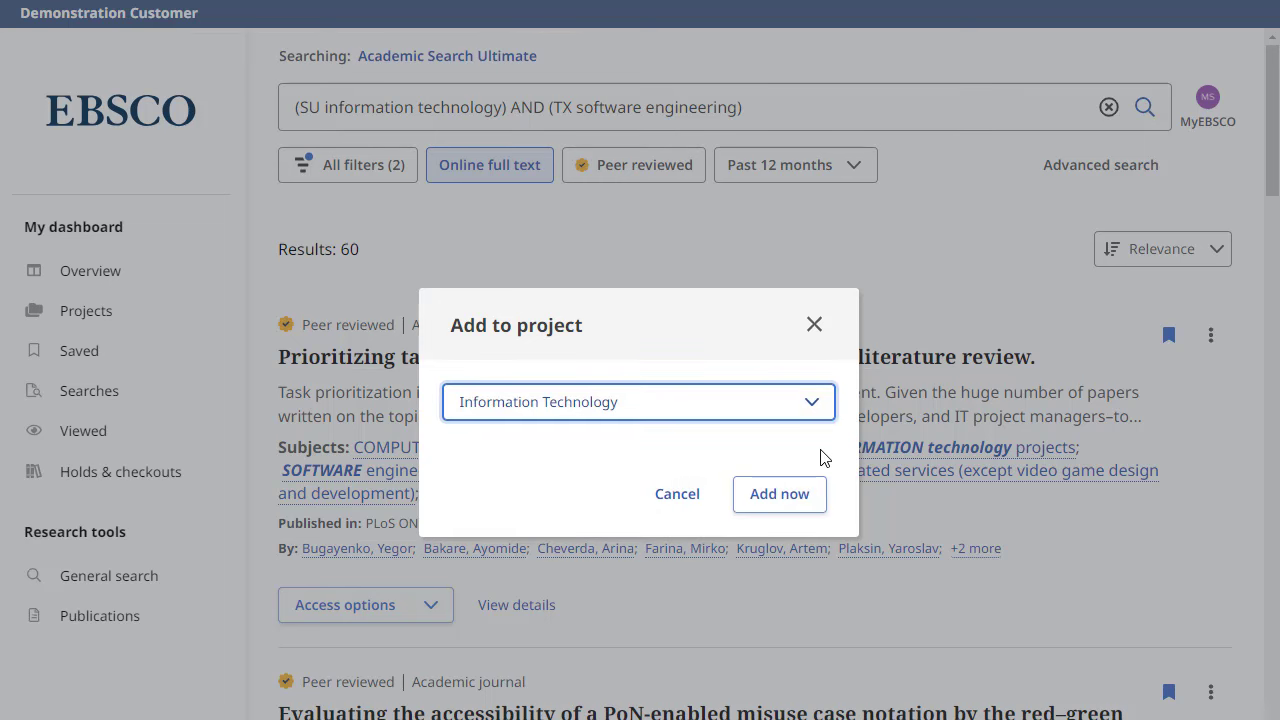
{"action": "left_click", "coordinate": [822, 405]}
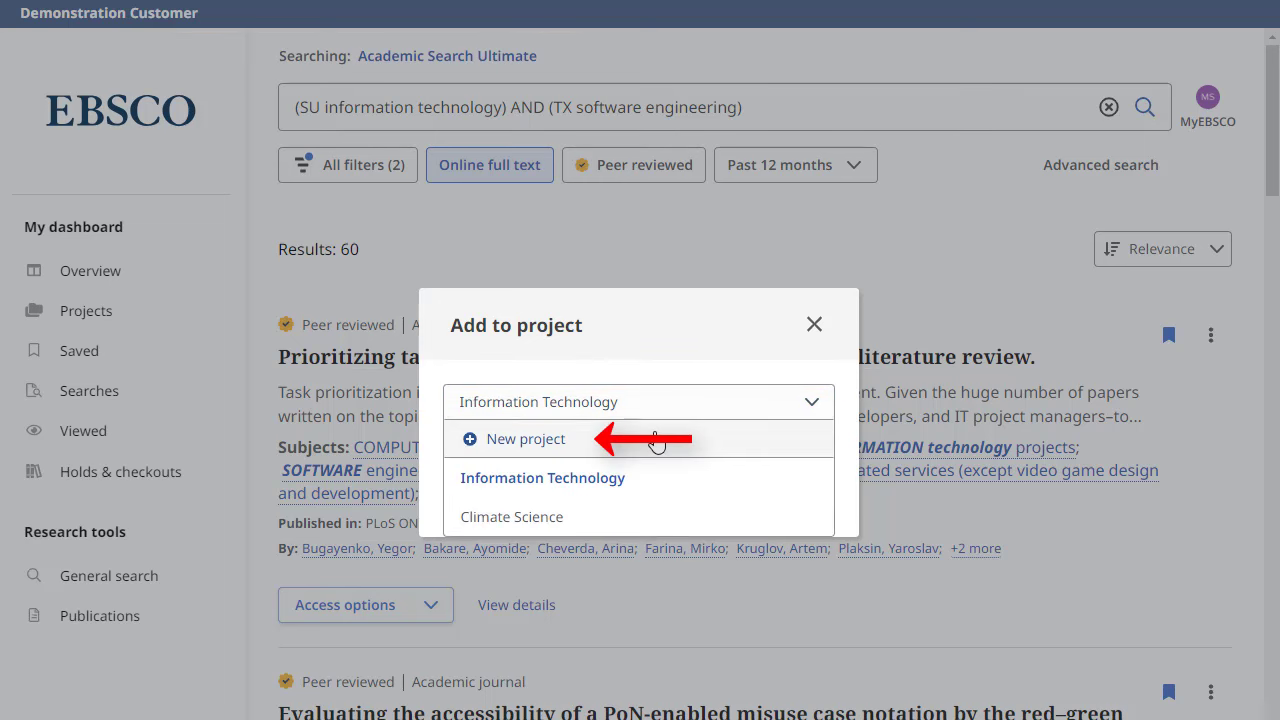
{"action": "left_click", "coordinate": [772, 402]}
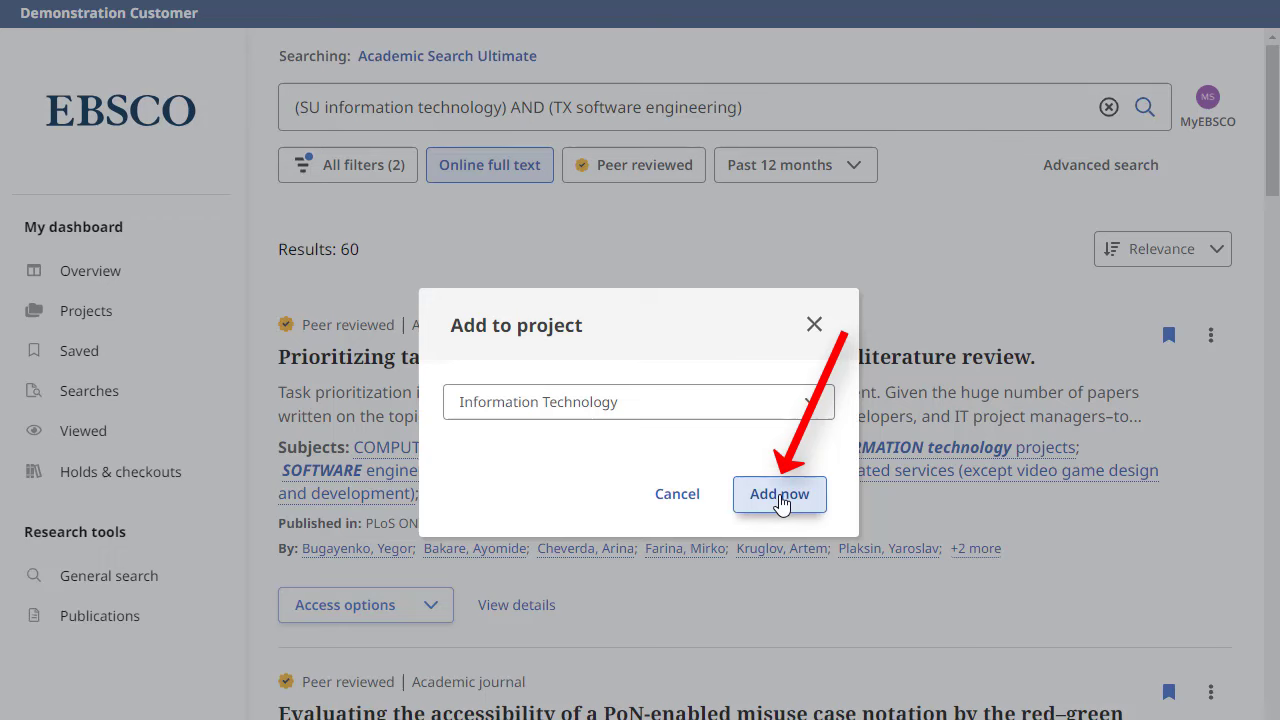